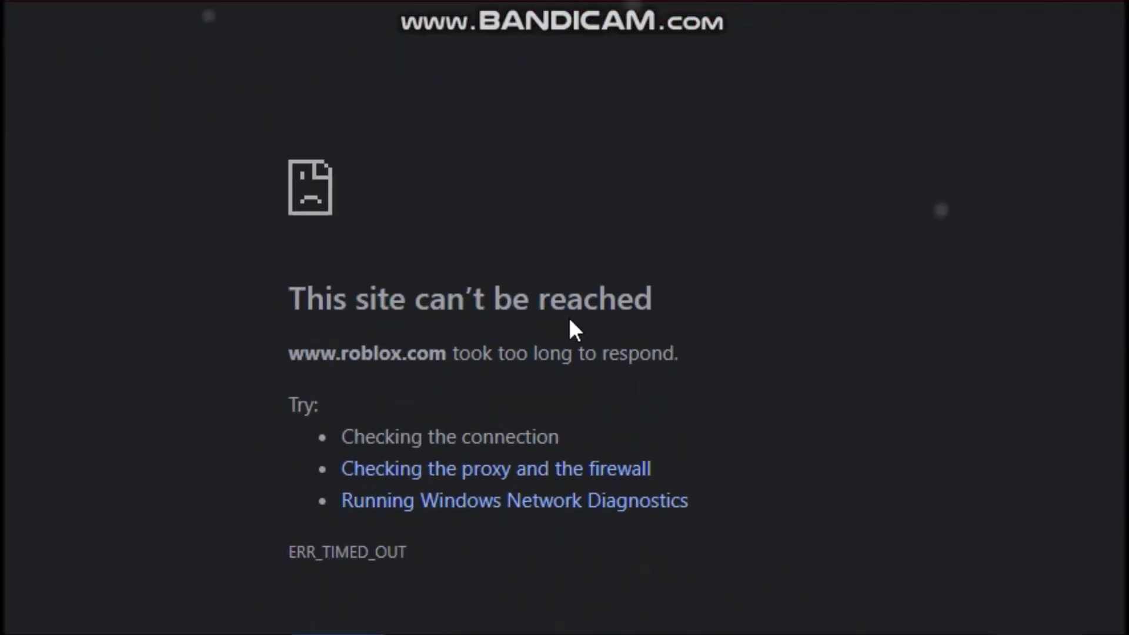
# Reload the failed roblox.com page and bring up the Bandicam recorder window
pyautogui.press('F5')
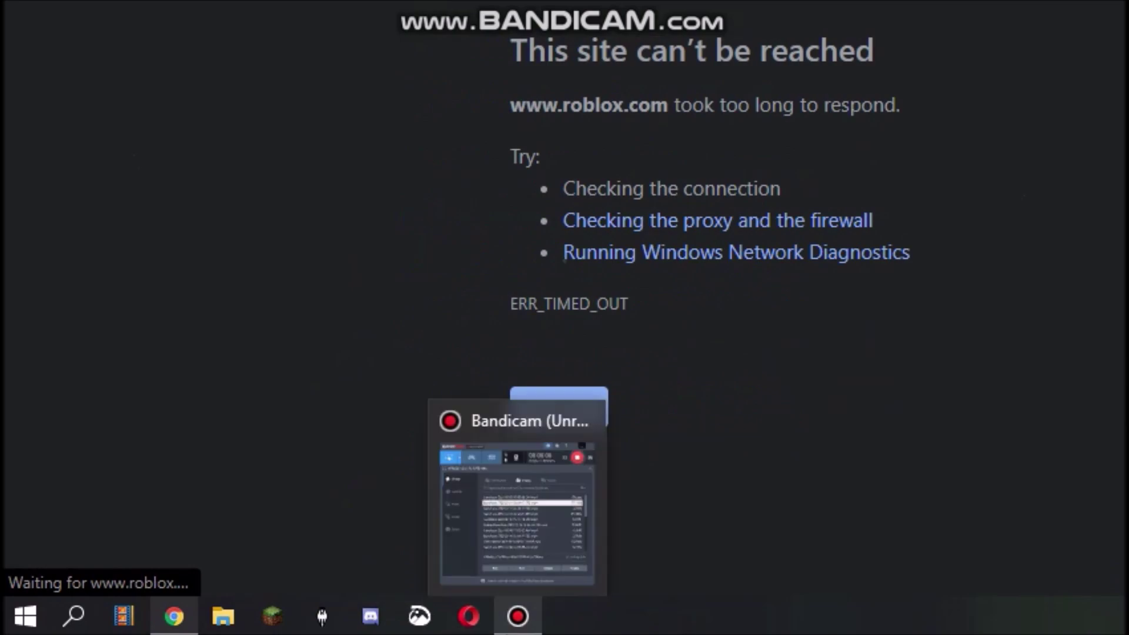
pyautogui.click(518, 615)
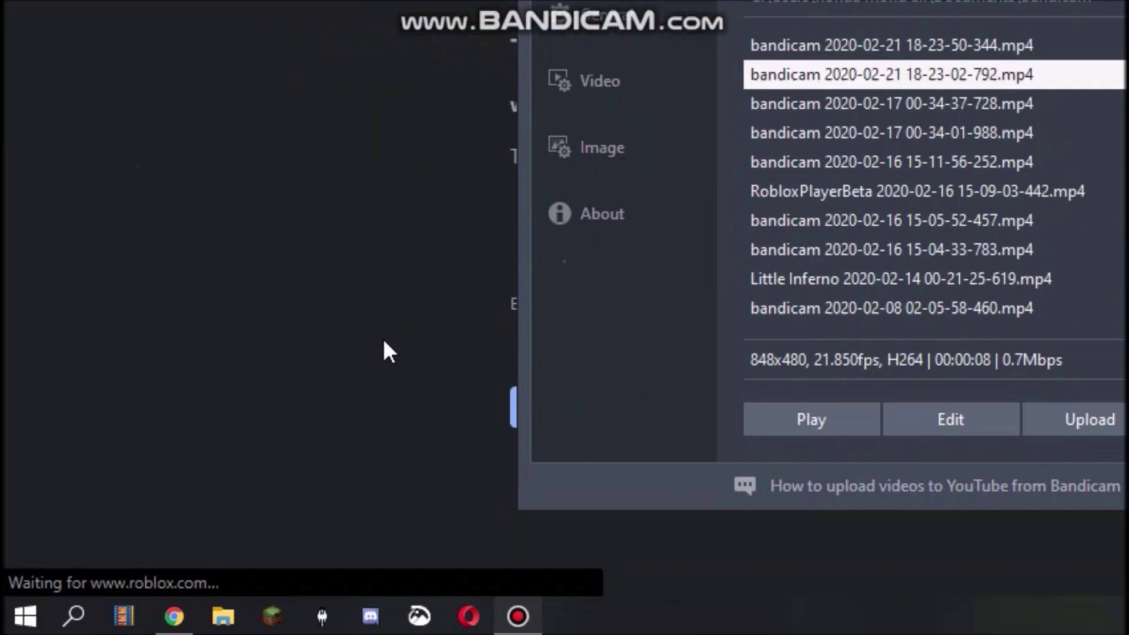
# Switch back to Chrome's roblox.com error page, then return Bandicam's recordings list to the front
pyautogui.click(385, 349)
pyautogui.click(518, 503)
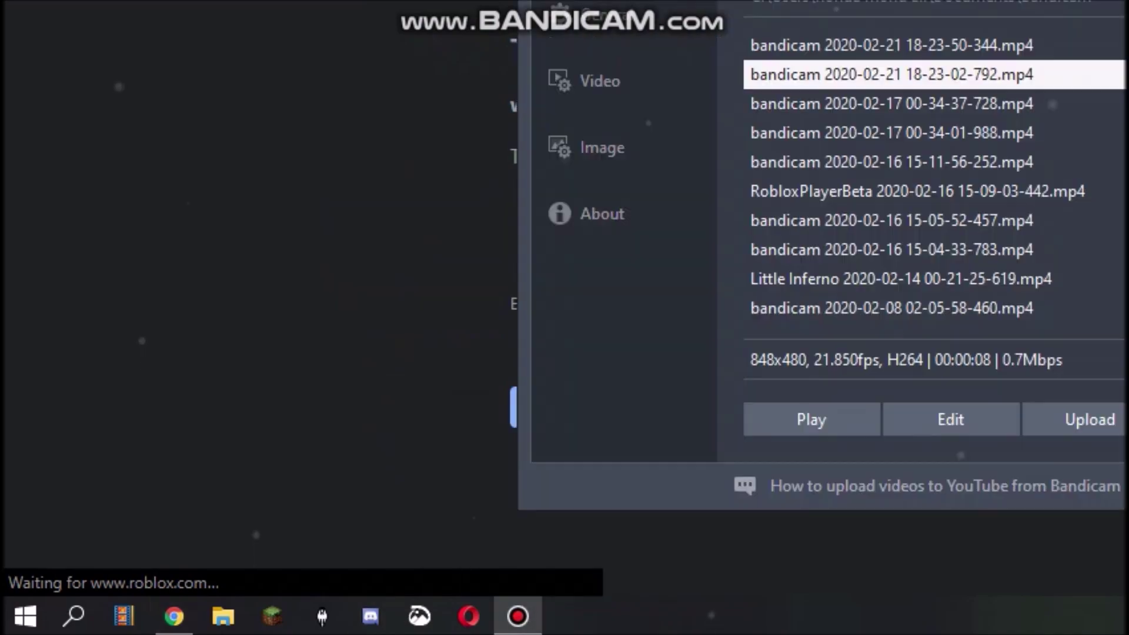